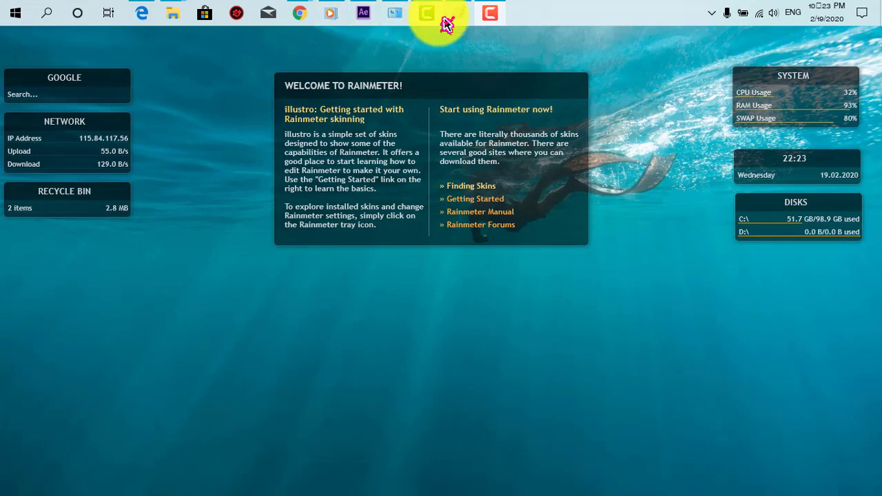
pyautogui.click(491, 14)
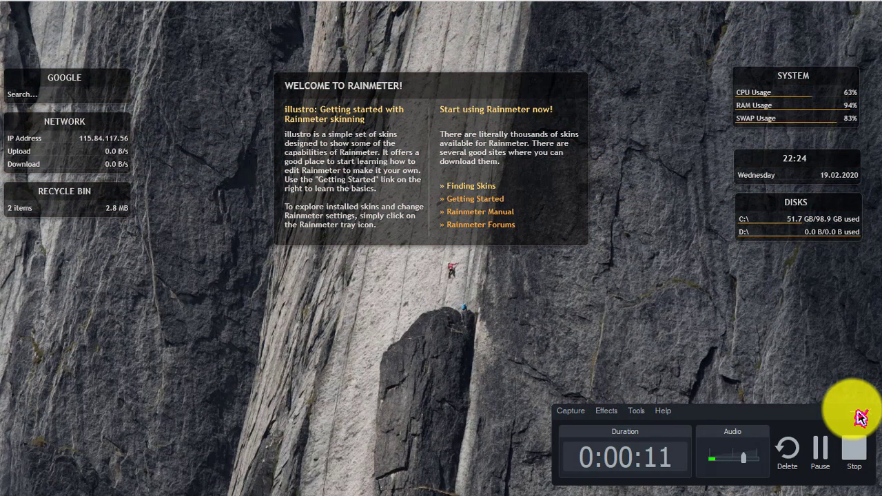
pyautogui.rightClick(603, 291)
pyautogui.click(654, 333)
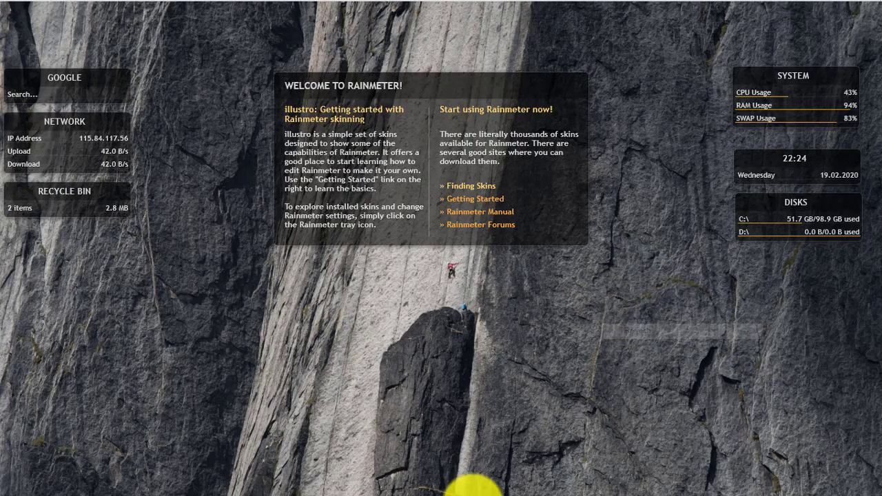
pyautogui.moveTo(363, 491)
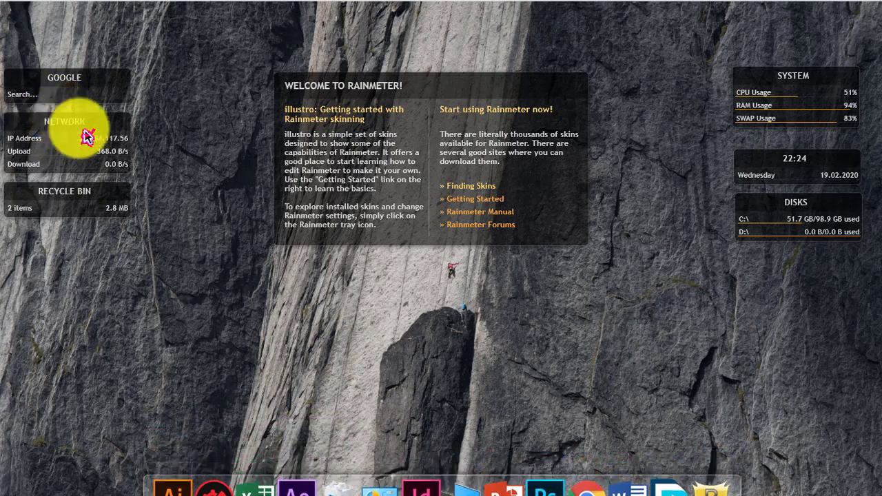
pyautogui.moveTo(10, 3)
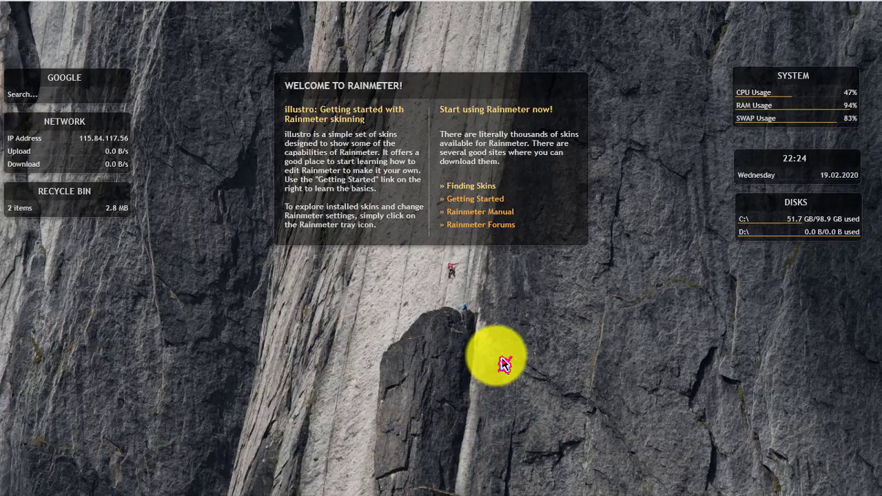
# Open Local Disk (E:) in File Explorer and create a new folder there, keeping the default name.
pyautogui.press('super+e')
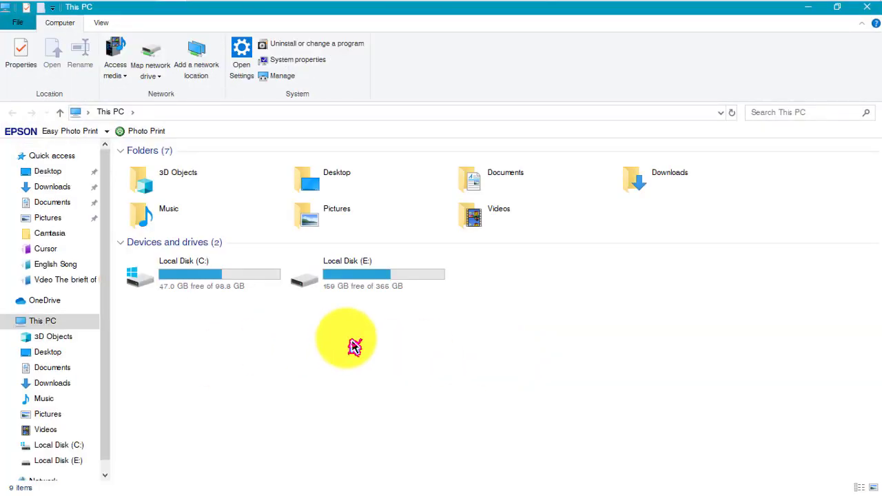
pyautogui.doubleClick(364, 284)
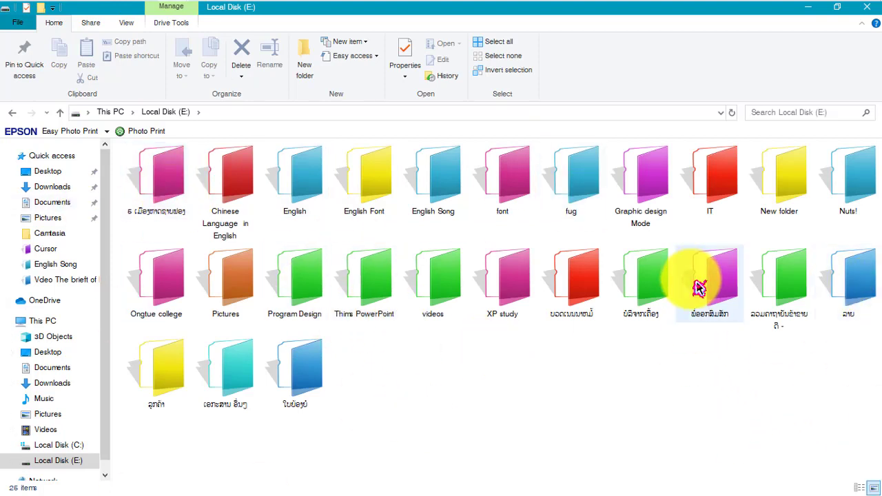
pyautogui.rightClick(591, 375)
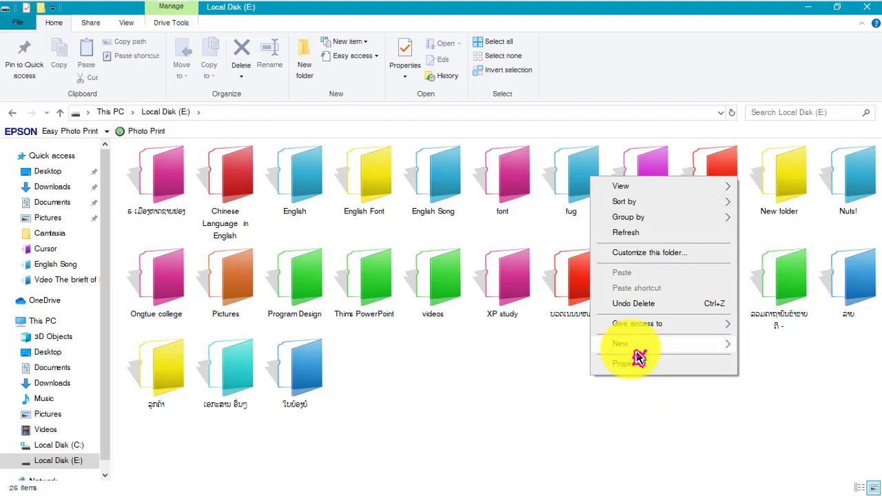
pyautogui.moveTo(638, 348)
pyautogui.click(474, 202)
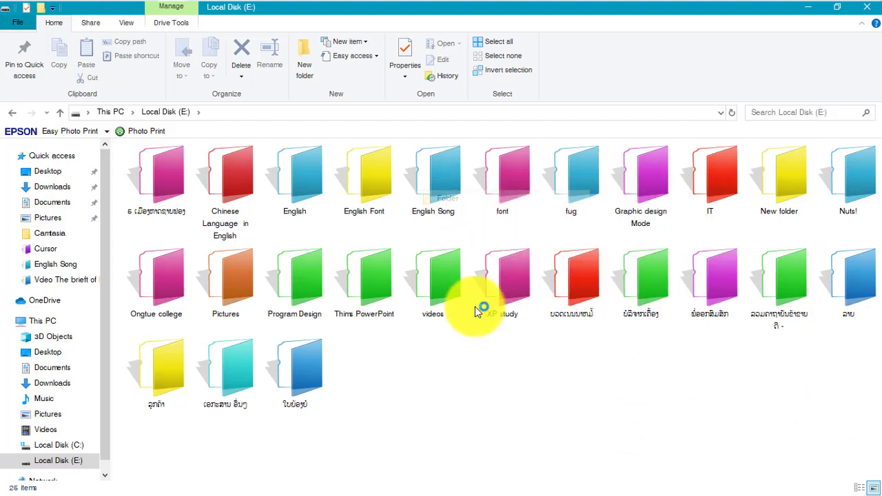
pyautogui.click(410, 383)
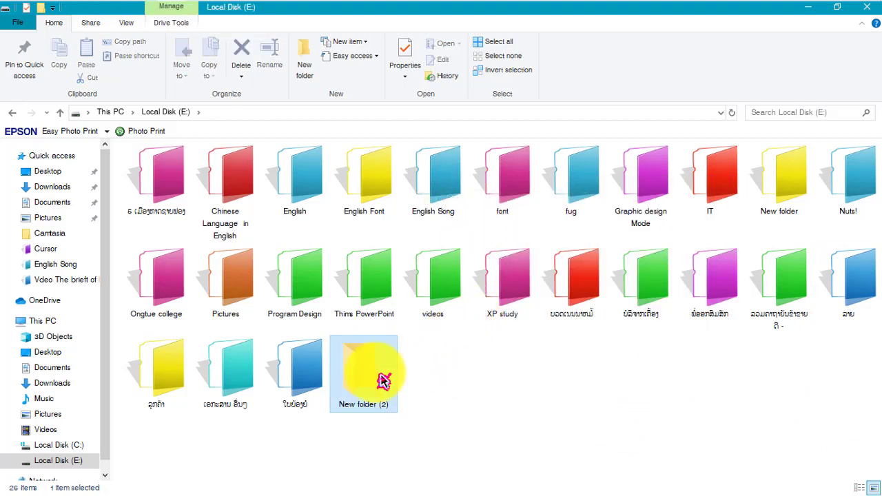
pyautogui.click(302, 359)
pyautogui.click(365, 364)
pyautogui.click(444, 359)
pyautogui.click(375, 363)
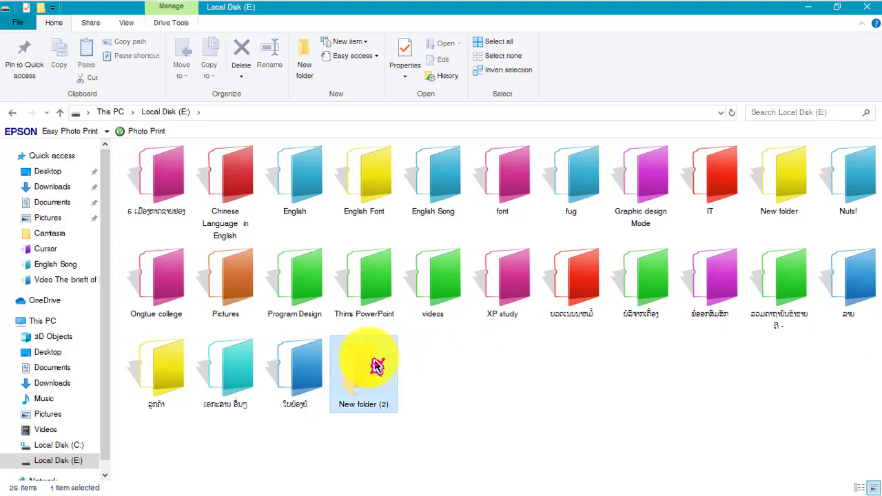
pyautogui.click(455, 355)
pyautogui.click(388, 363)
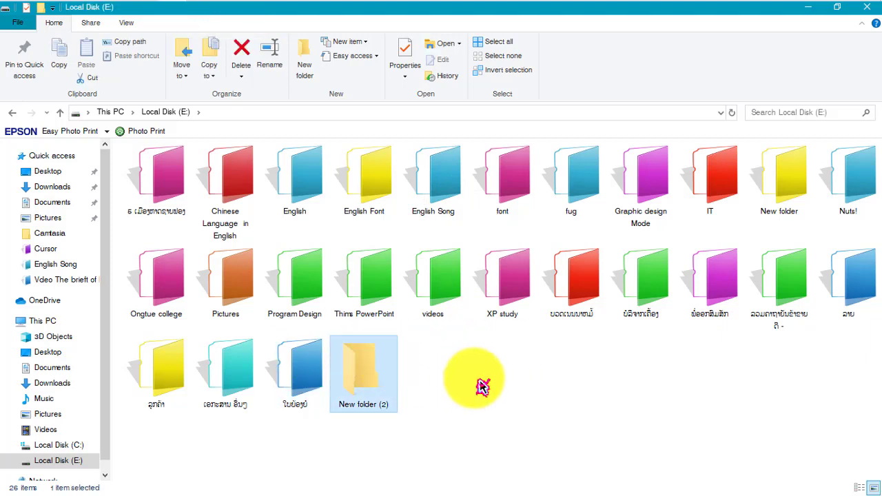
pyautogui.click(478, 381)
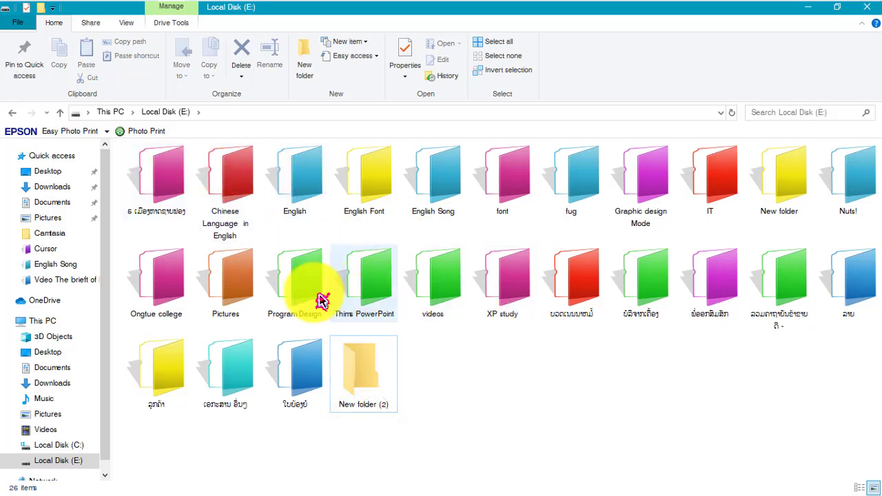
# Change the icon of the Program Design folder to the pink Icon 12.
pyautogui.click(310, 271)
pyautogui.rightClick(310, 271)
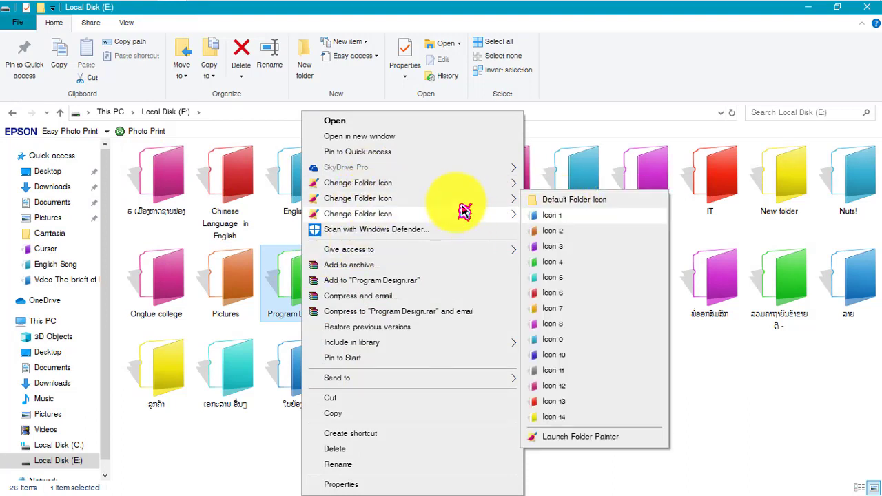
pyautogui.moveTo(517, 203)
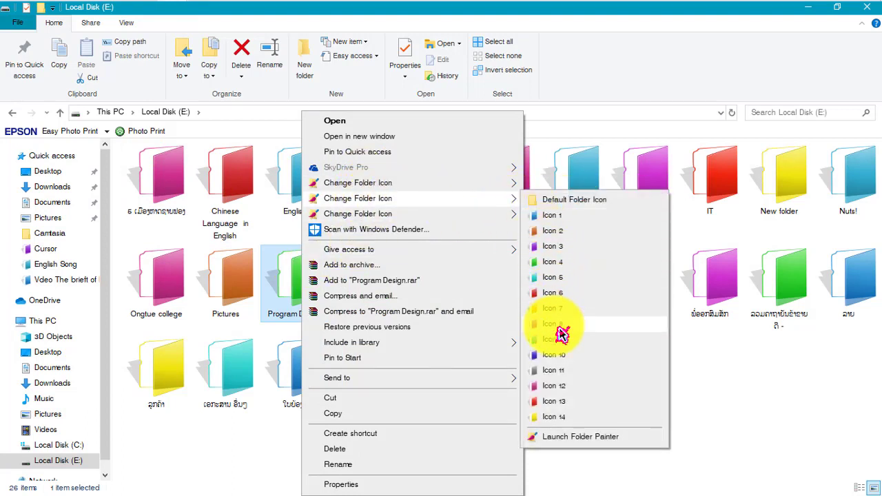
pyautogui.click(554, 402)
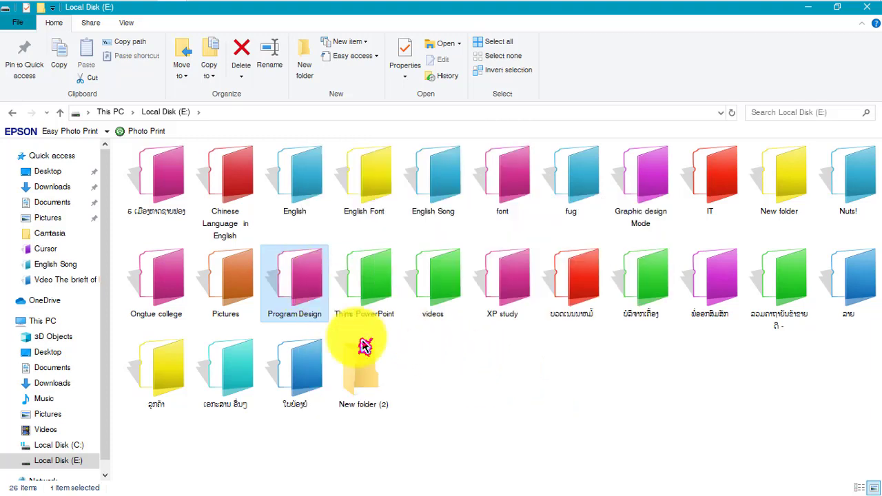
# Change the icon of New folder (2) to the teal Icon 5, then open the folder and return to Local Disk (E:).
pyautogui.click(378, 391)
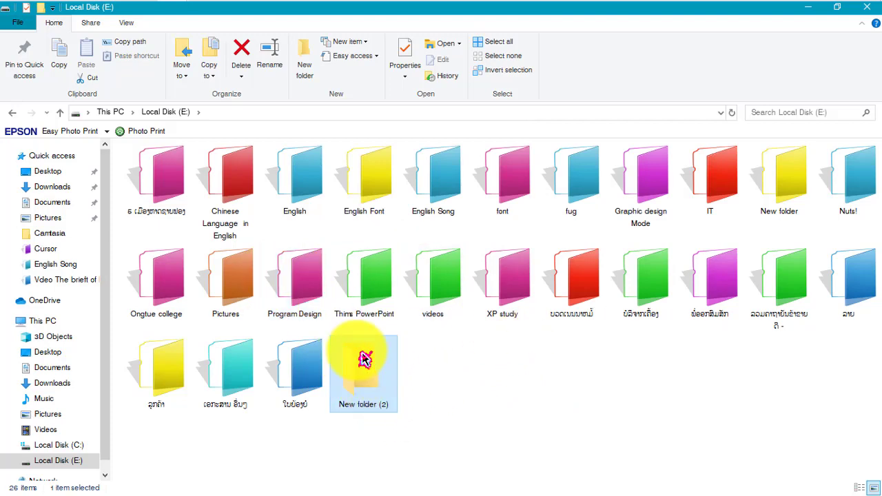
pyautogui.rightClick(365, 359)
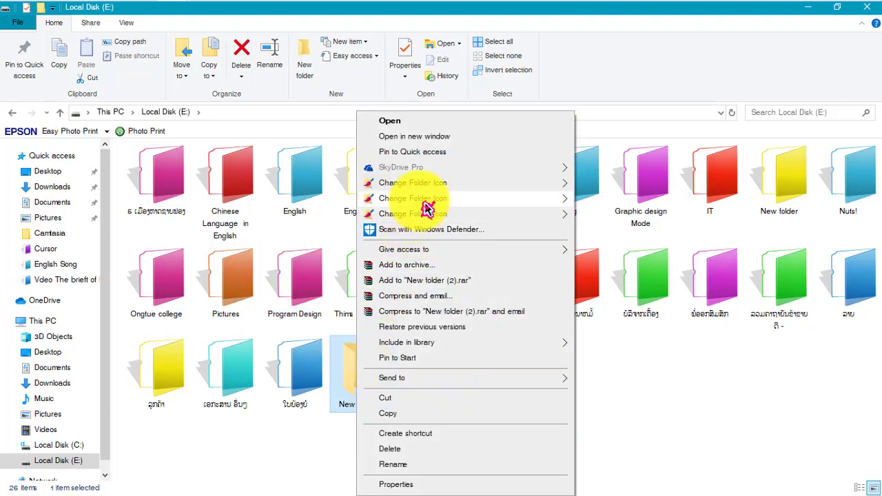
pyautogui.moveTo(530, 197)
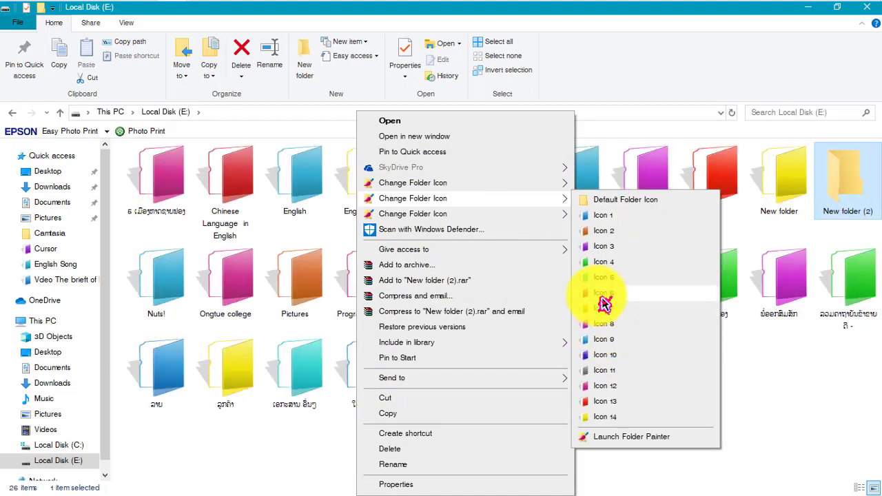
pyautogui.click(600, 277)
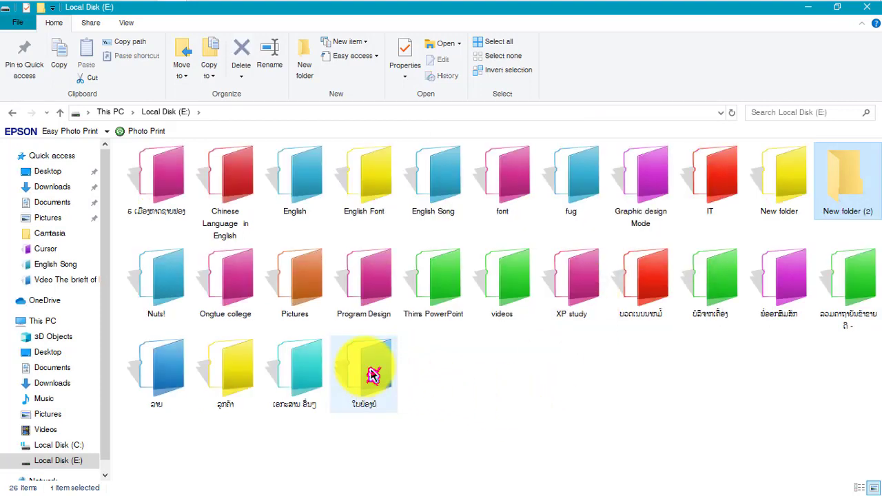
pyautogui.doubleClick(851, 185)
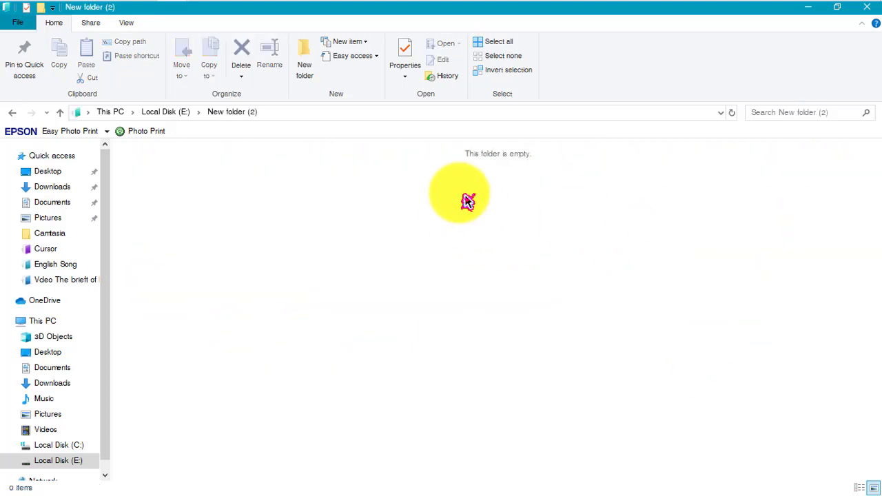
pyautogui.click(12, 113)
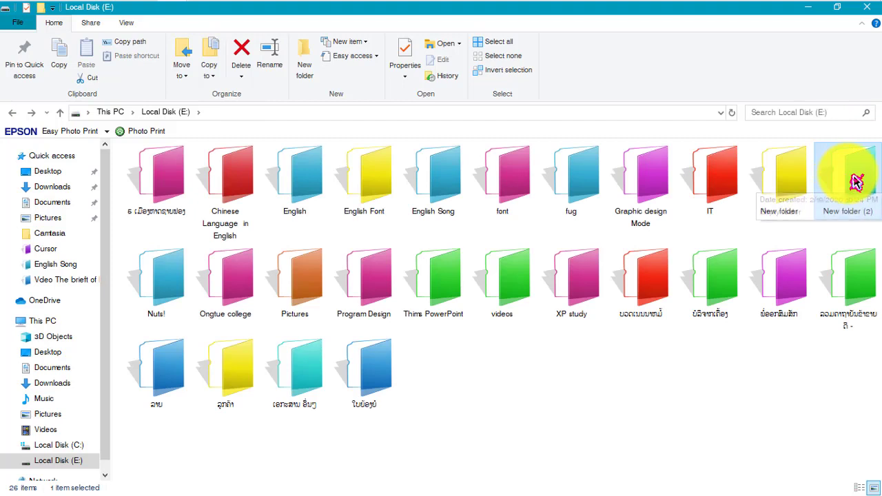
# Delete New folder (2) from Local Disk (E:) and minimize the File Explorer window.
pyautogui.press('Delete')
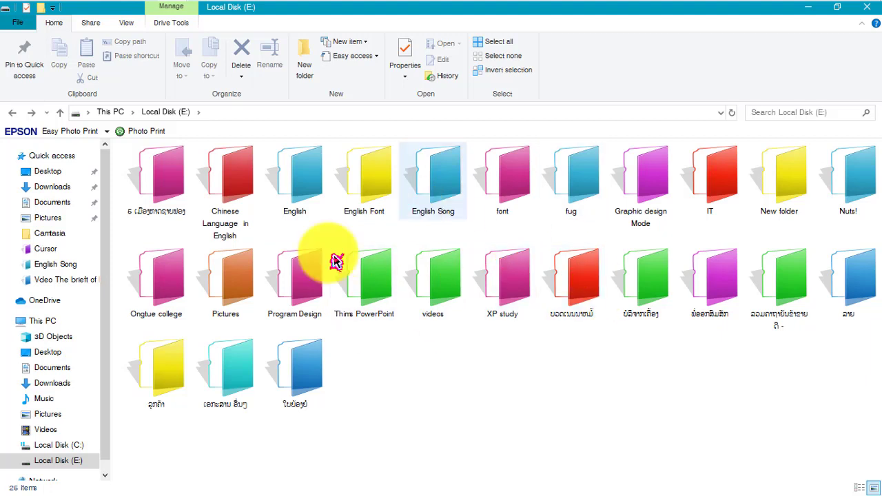
pyautogui.moveTo(342, 270)
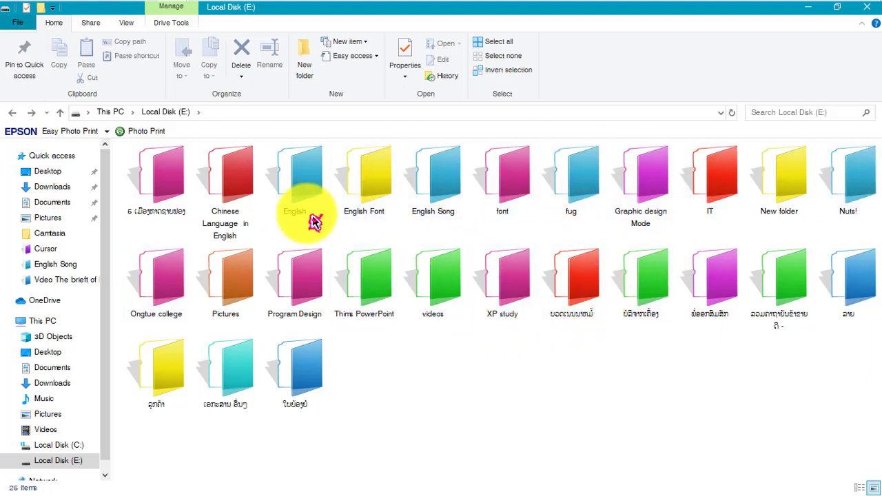
pyautogui.click(808, 8)
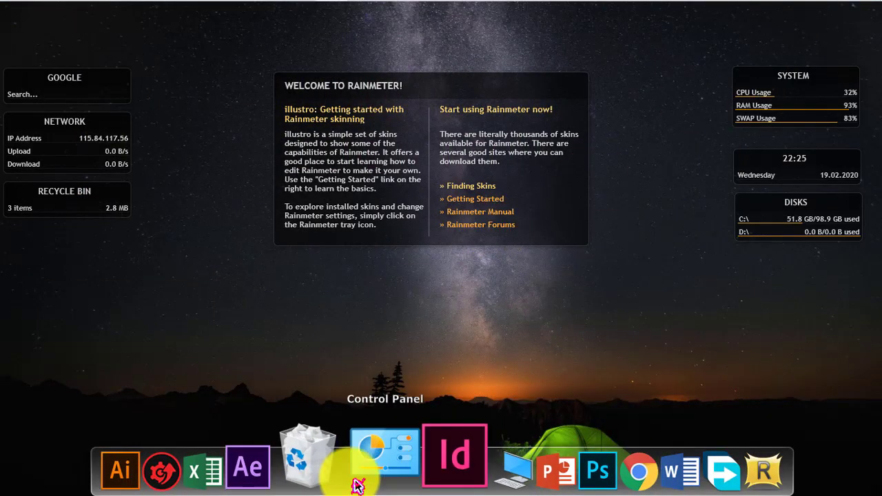
# Switch to the Folder Painter v1.2 page in Chrome and look through the program's description.
pyautogui.moveTo(325, 16)
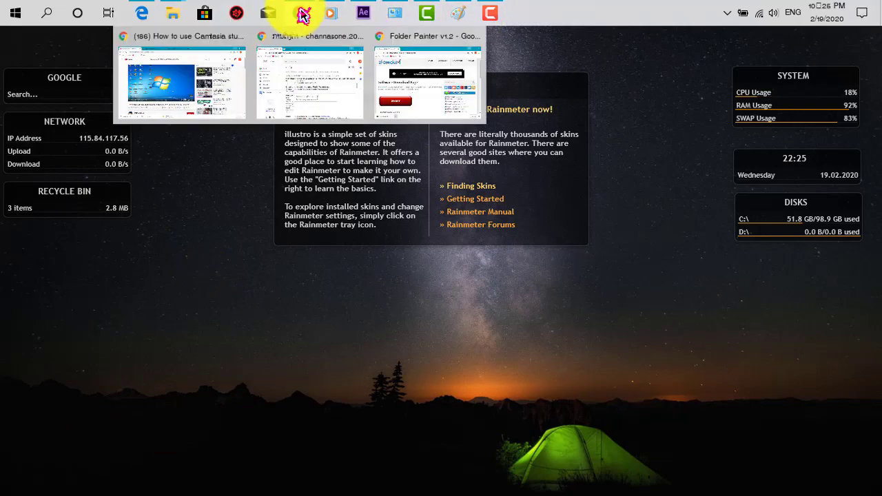
pyautogui.click(408, 79)
pyautogui.scroll(-3, 357, 193)
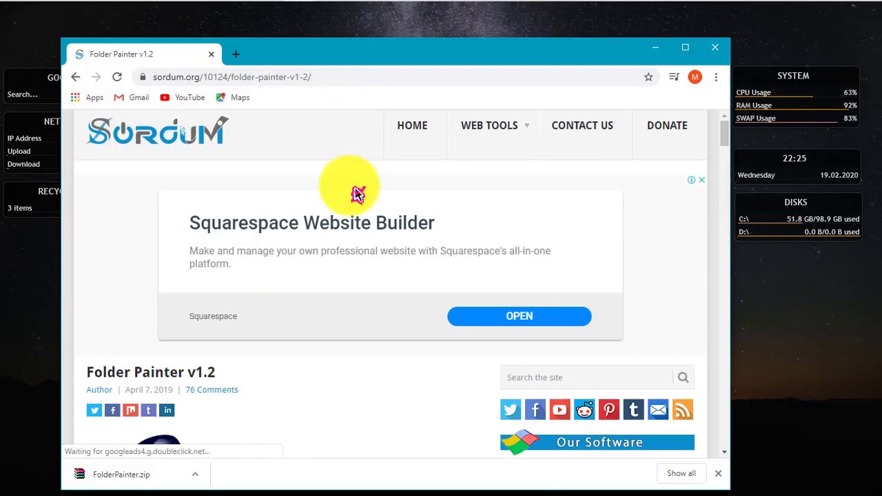
pyautogui.scroll(3, 364, 211)
pyautogui.scroll(-1, 363, 213)
pyautogui.scroll(-15, 363, 211)
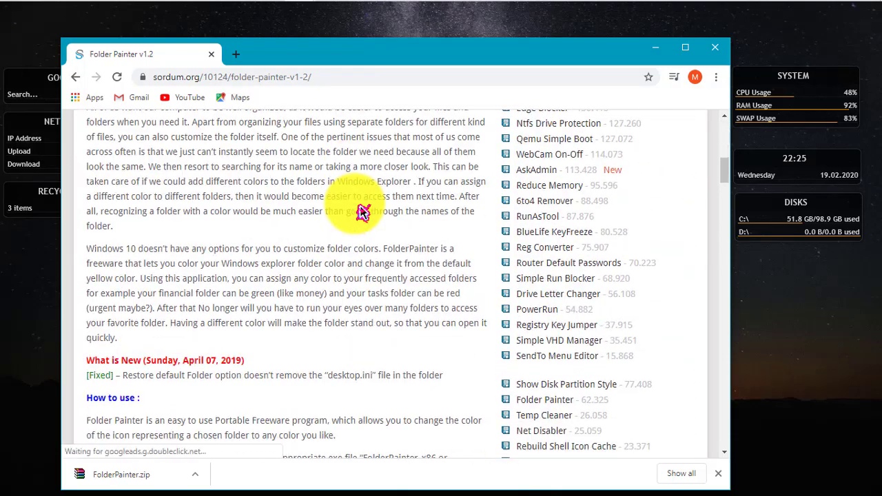
pyautogui.scroll(15, 363, 211)
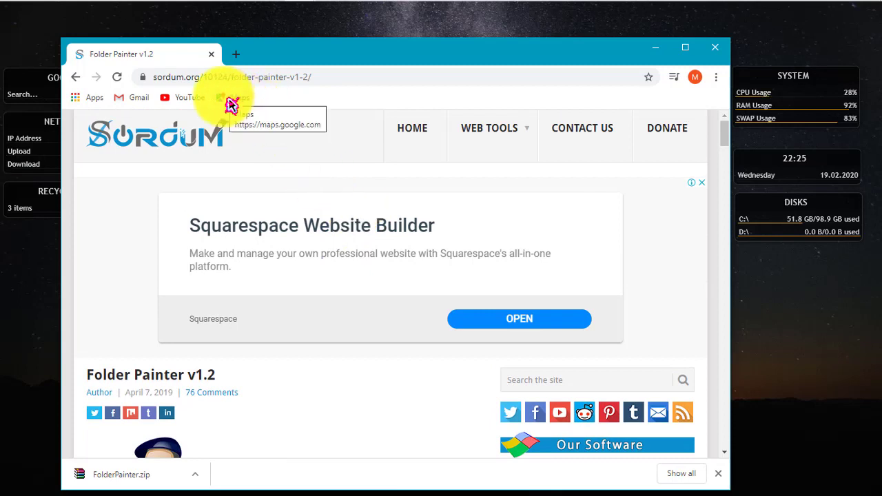
# Copy the text "folder-painter" from the web address of the Folder Painter page.
pyautogui.click(284, 79)
pyautogui.moveTo(233, 80); pyautogui.dragTo(232, 79)
pyautogui.hotkey('ctrl', 'c')
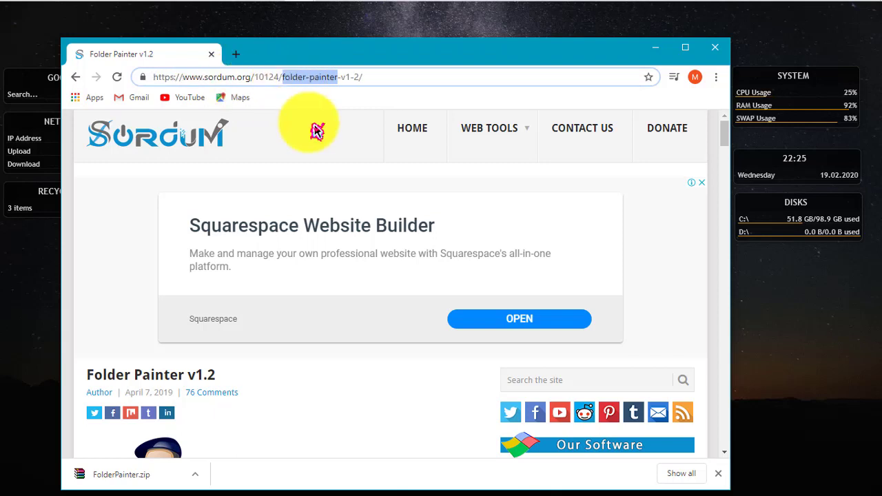
pyautogui.moveTo(337, 78); pyautogui.dragTo(293, 73)
pyautogui.click(337, 82)
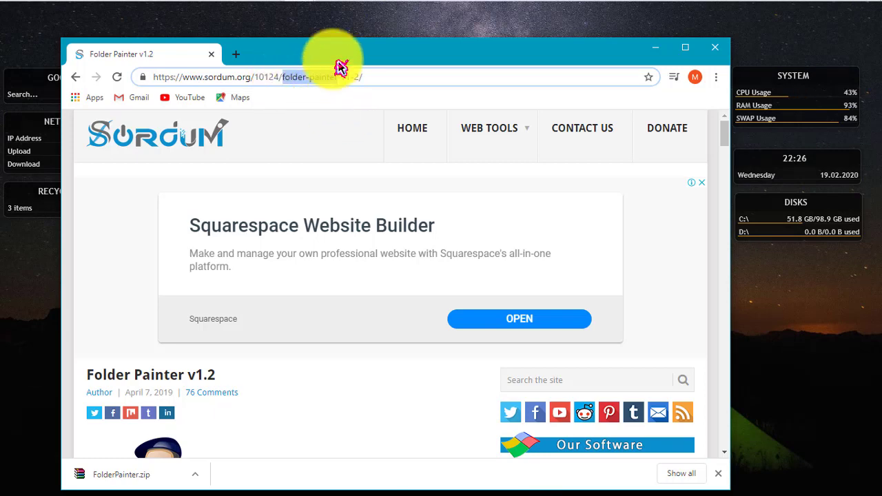
# Look up "folder-painter" in a new browser tab and open the suggested sordum.org Folder Painter v1.2 page.
pyautogui.click(240, 58)
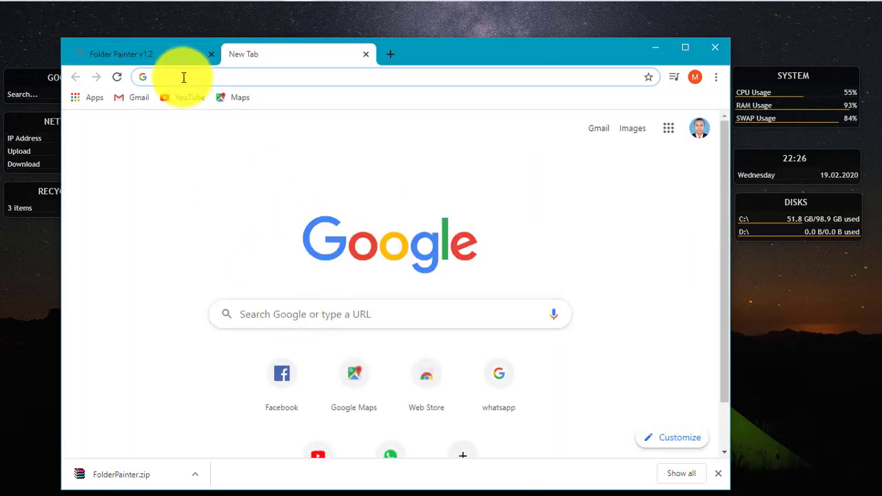
pyautogui.hotkey('ctrl', 'v')
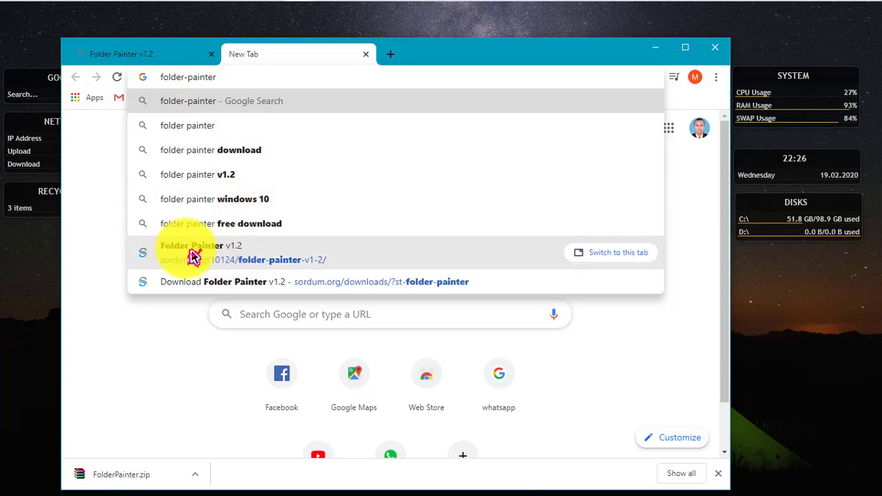
pyautogui.click(235, 256)
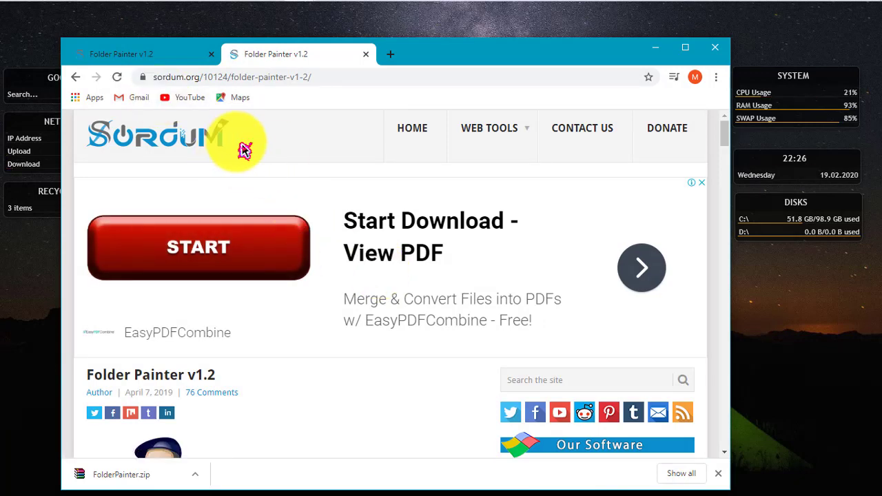
# Look through the Folder Painter v1.2 instructions and locate the program's download link and the downloaded FolderPainter.zip.
pyautogui.scroll(-15, 244, 150)
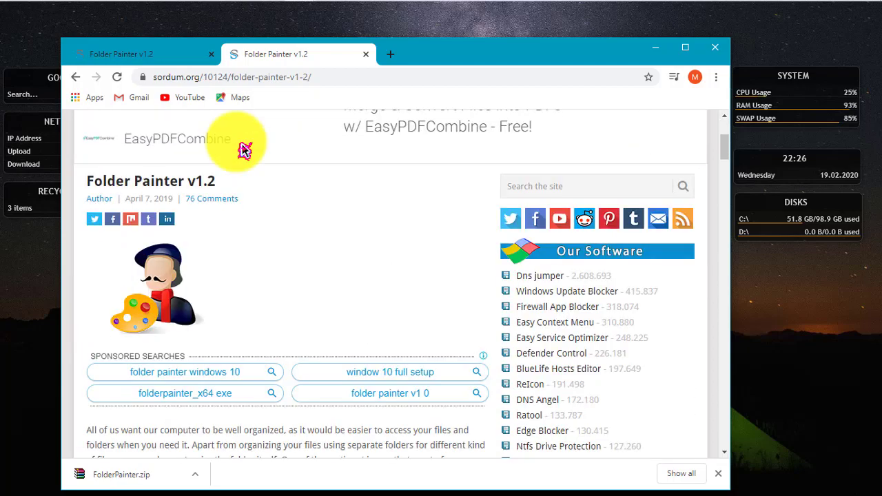
pyautogui.scroll(-5, 244, 150)
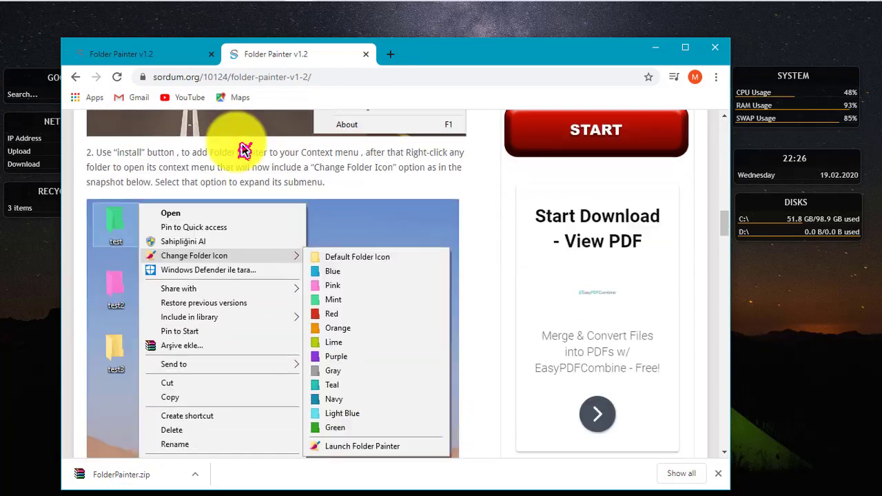
pyautogui.scroll(9, 241, 149)
pyautogui.scroll(-9, 260, 228)
pyautogui.scroll(-20, 260, 228)
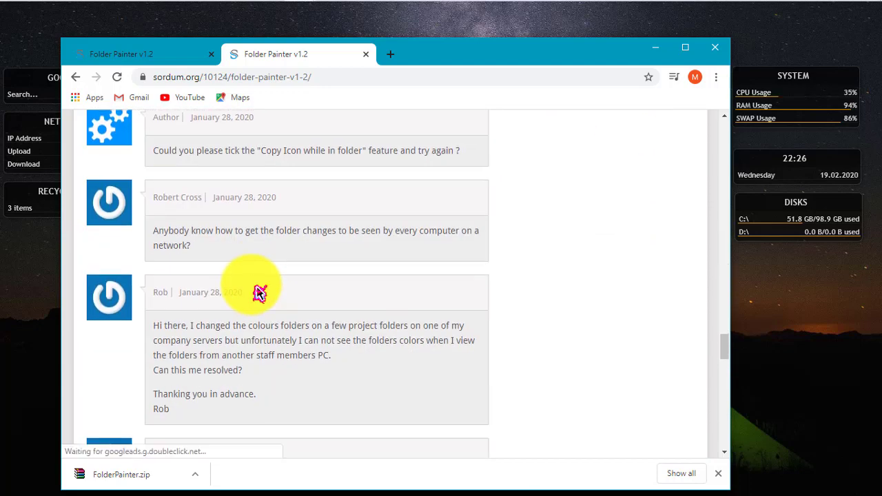
pyautogui.scroll(7, 255, 290)
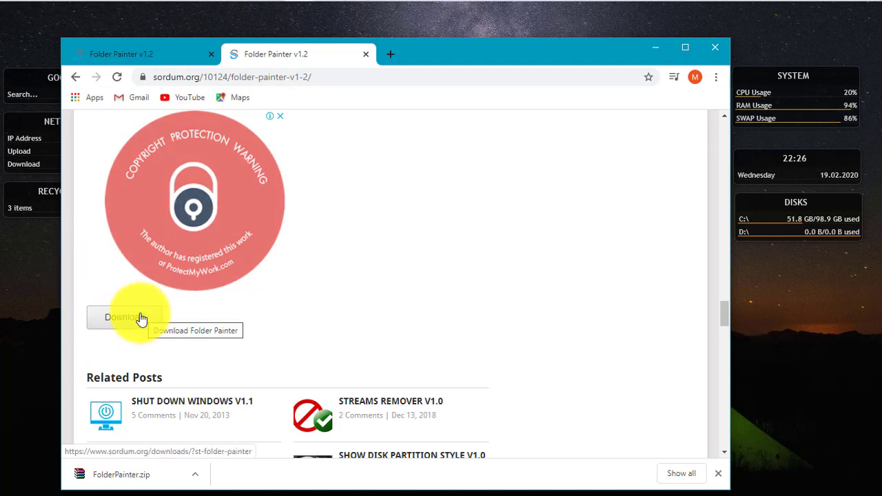
pyautogui.click(121, 481)
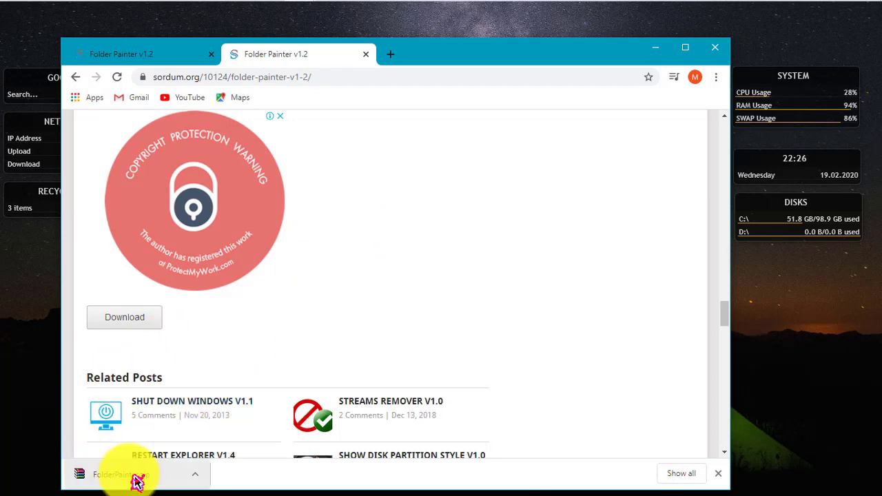
# Minimize the browser and select the FolderPainter archive in the Downloads folder in File Explorer.
pyautogui.click(655, 48)
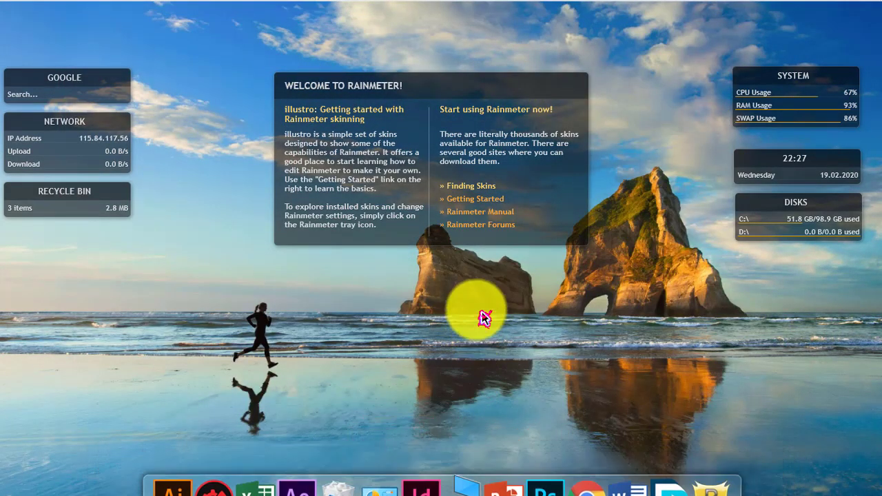
pyautogui.press('super+e')
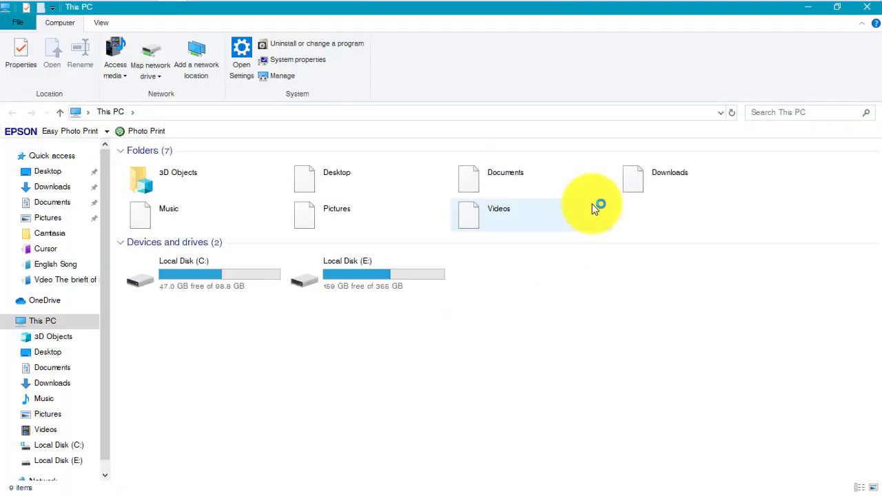
pyautogui.click(52, 189)
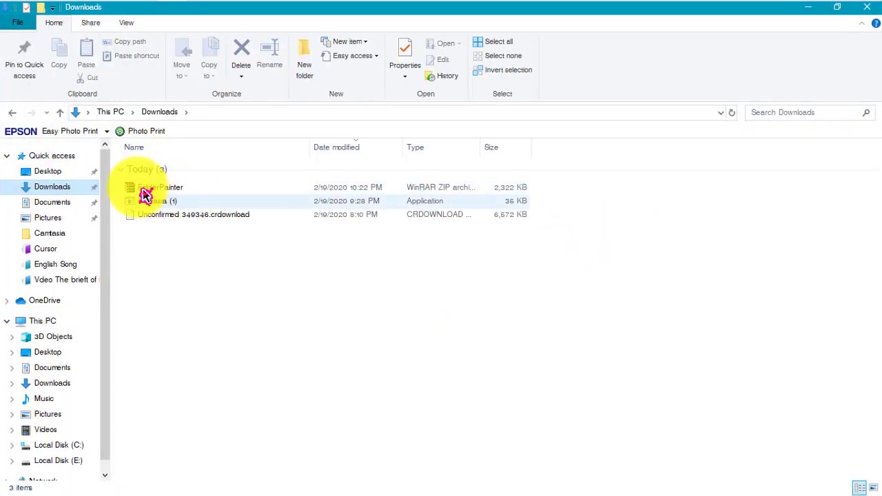
pyautogui.click(181, 191)
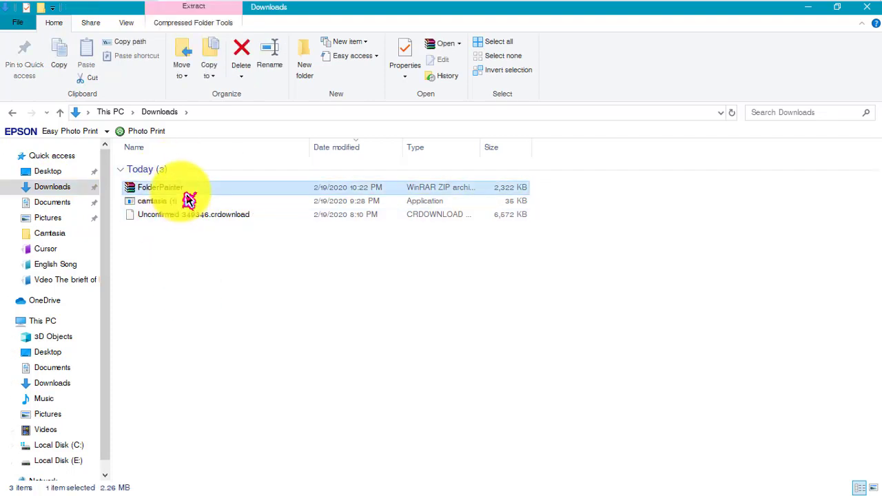
# Extract the FolderPainter archive directly into the Downloads folder.
pyautogui.rightClick(171, 185)
pyautogui.press('Escape')
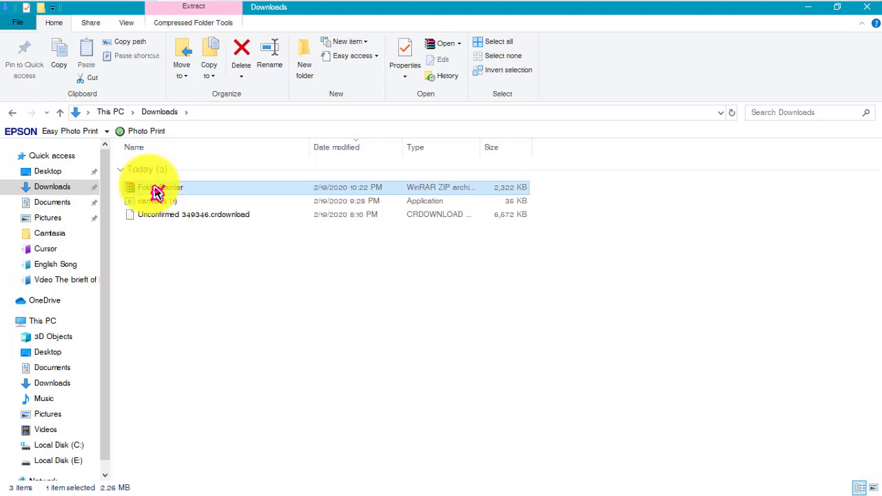
pyautogui.rightClick(152, 186)
pyautogui.press('Escape')
pyautogui.rightClick(146, 190)
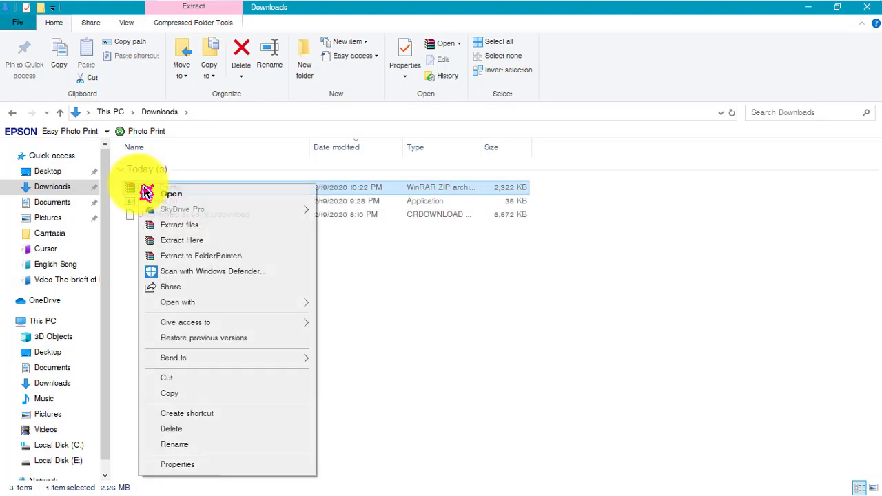
pyautogui.click(196, 242)
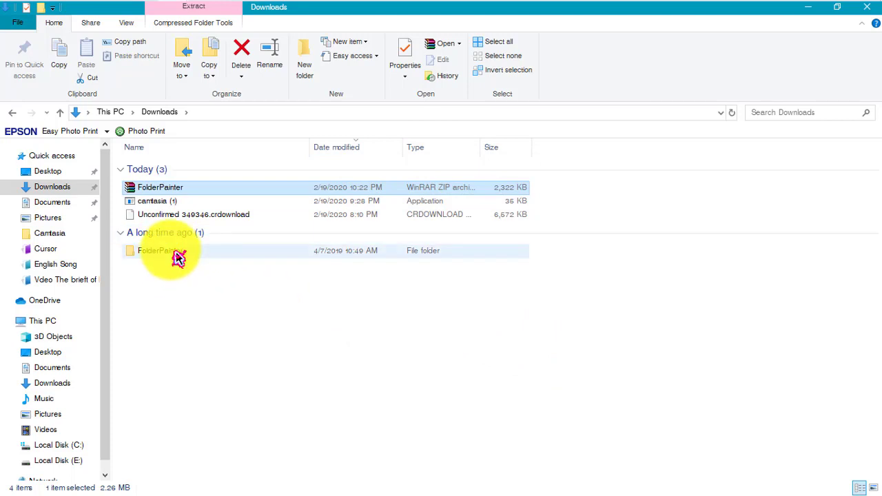
# Launch FolderPainter_x64 from the extracted FolderPainter folder and minimize the File Explorer window.
pyautogui.doubleClick(169, 256)
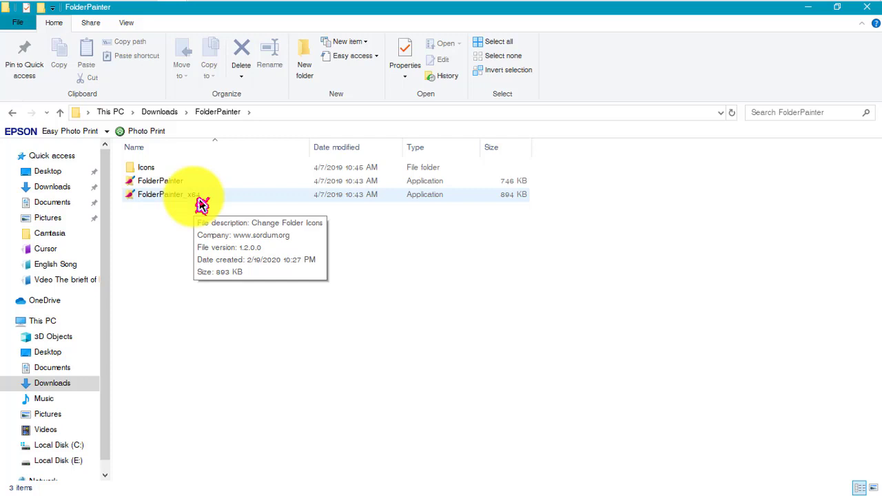
pyautogui.click(159, 198)
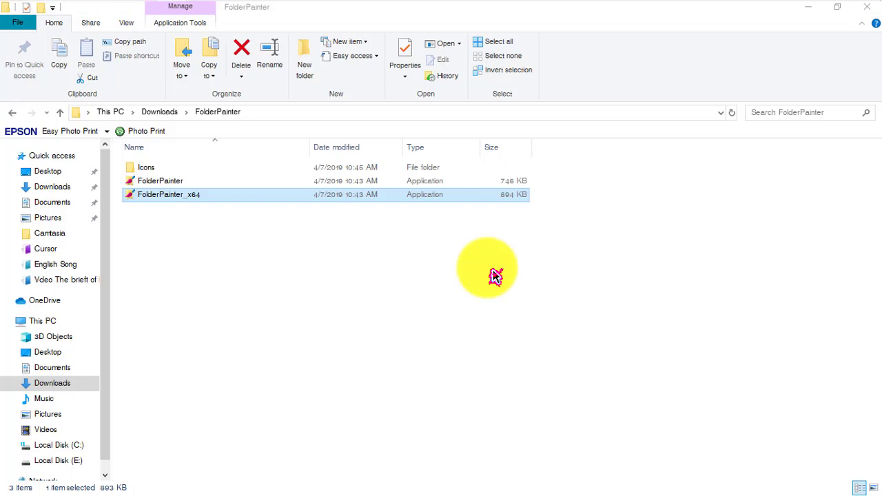
pyautogui.click(813, 10)
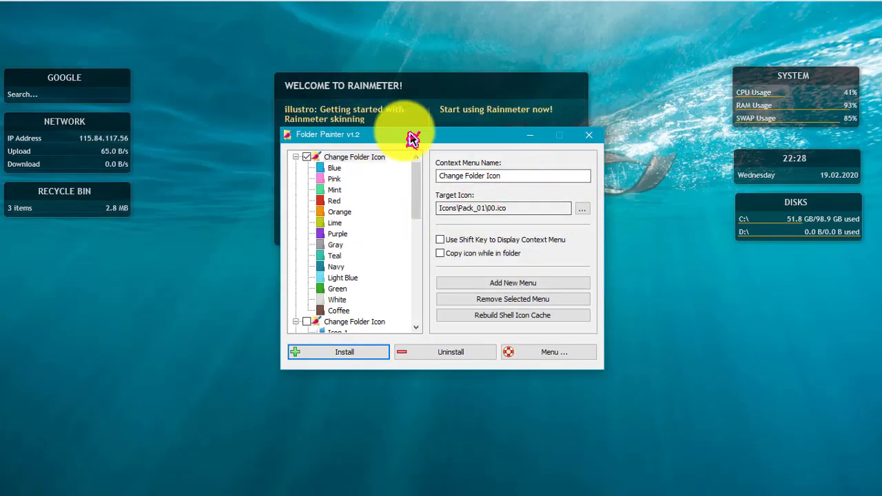
# Look through the colors and icons in the three Change Folder Icon groups, then close Folder Painter.
pyautogui.moveTo(416, 146)
pyautogui.mouseDown()
pyautogui.moveTo(429, 157)
pyautogui.moveTo(428, 140)
pyautogui.mouseUp()
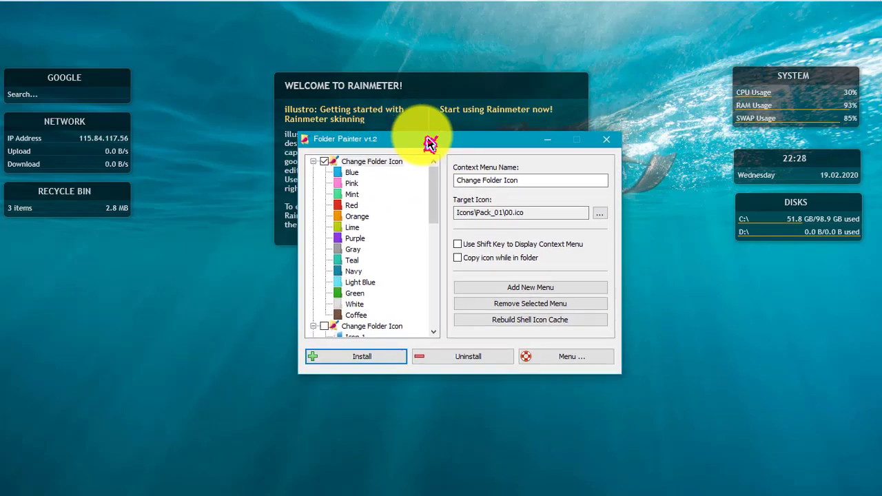
pyautogui.scroll(-6, 338, 207)
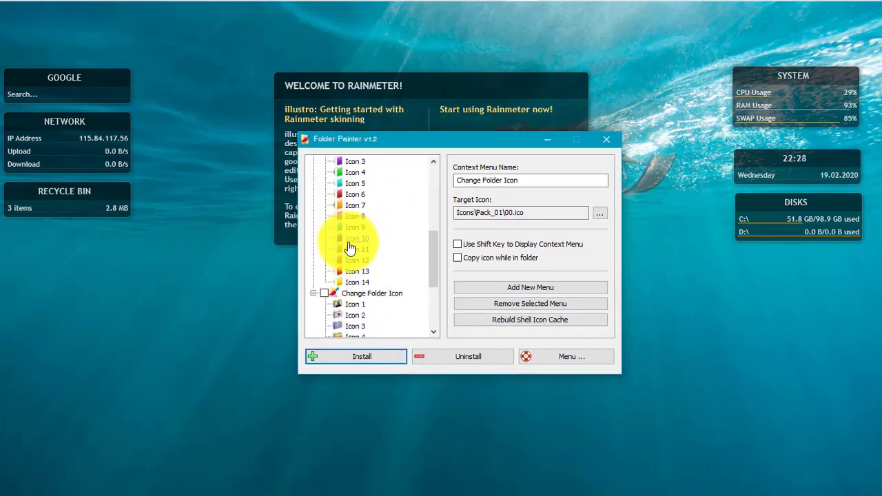
pyautogui.scroll(2, 350, 248)
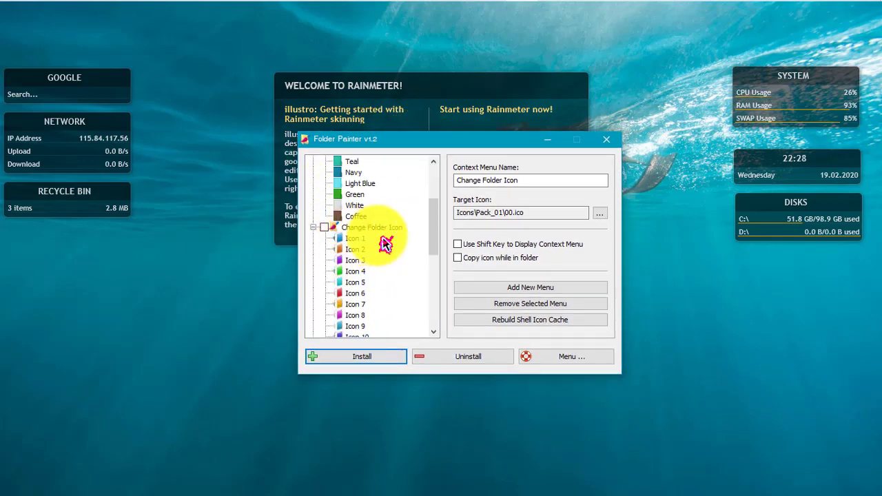
pyautogui.scroll(-7, 386, 241)
pyautogui.scroll(-1, 335, 296)
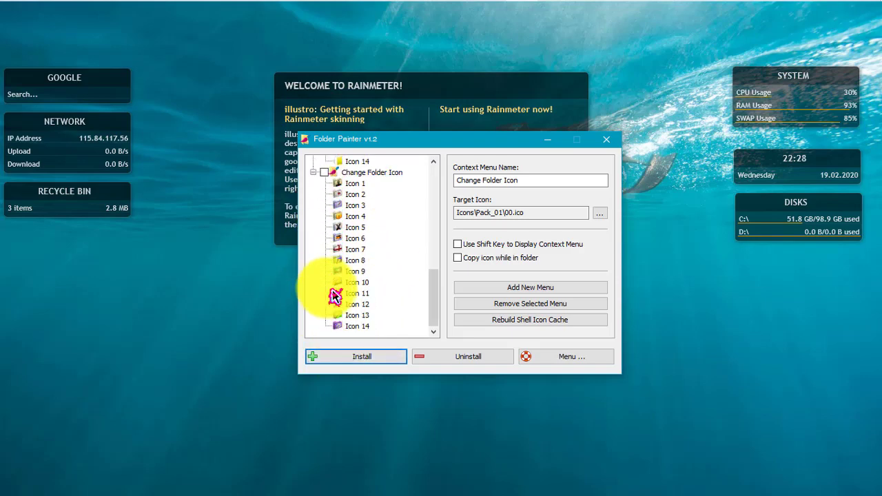
pyautogui.scroll(10, 336, 297)
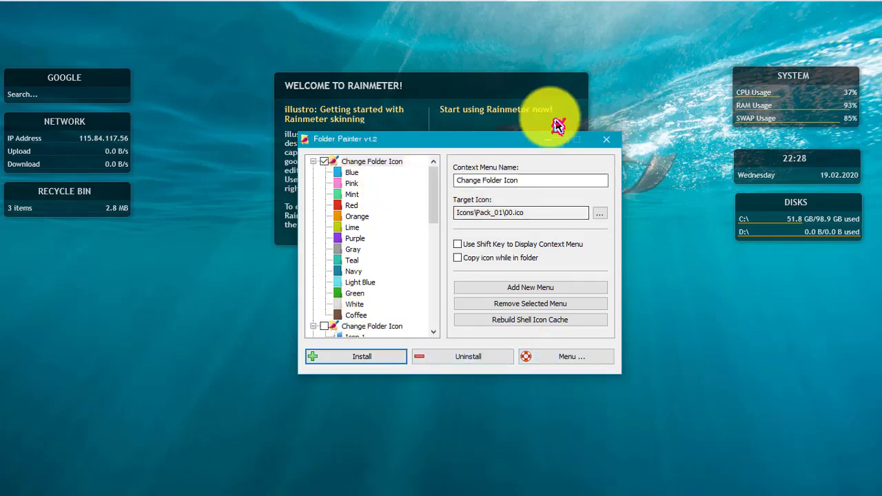
pyautogui.click(612, 144)
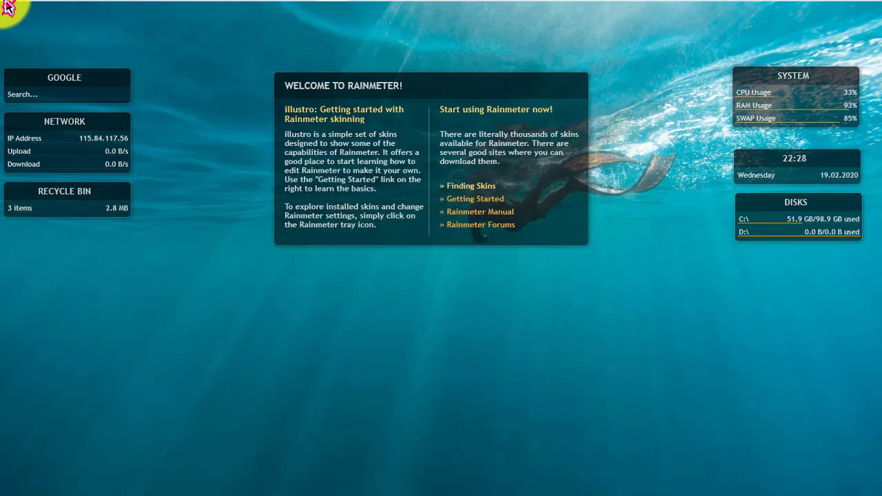
pyautogui.moveTo(69, 3)
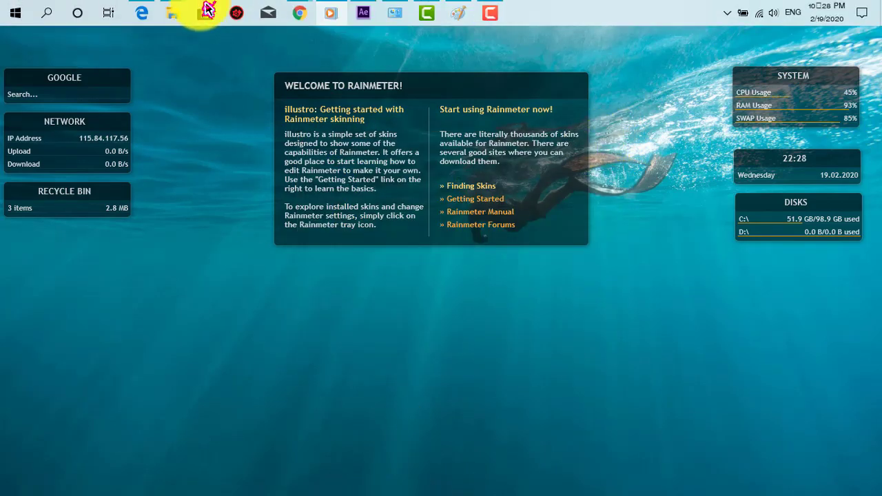
pyautogui.click(7, 26)
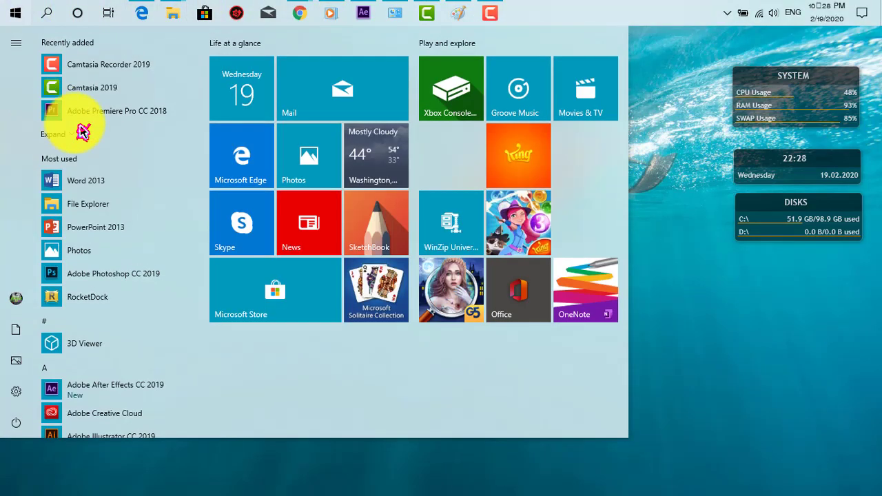
pyautogui.click(498, 488)
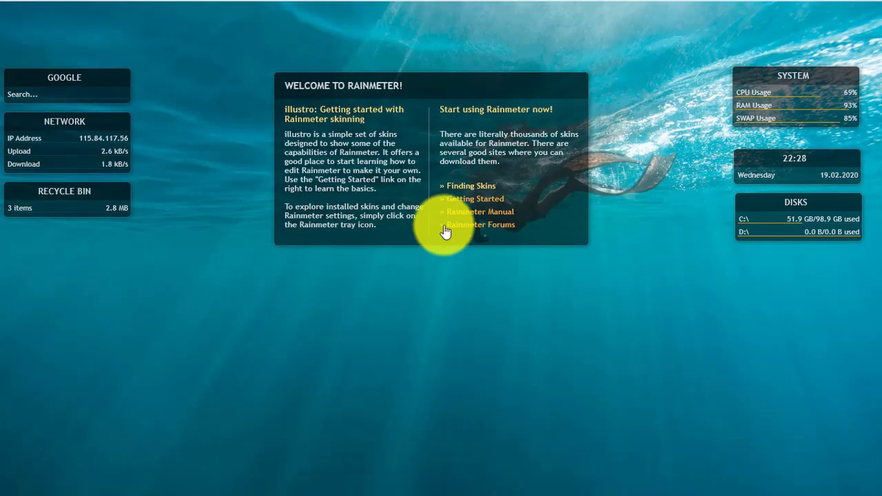
# Open the English Font folder on Local Disk (E:) and display its contents as medium icons.
pyautogui.press('super+e')
pyautogui.doubleClick(339, 259)
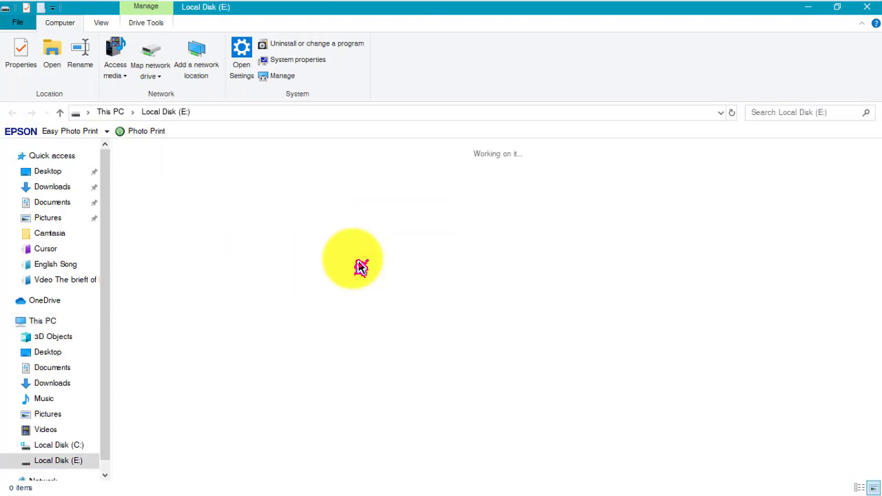
pyautogui.doubleClick(383, 193)
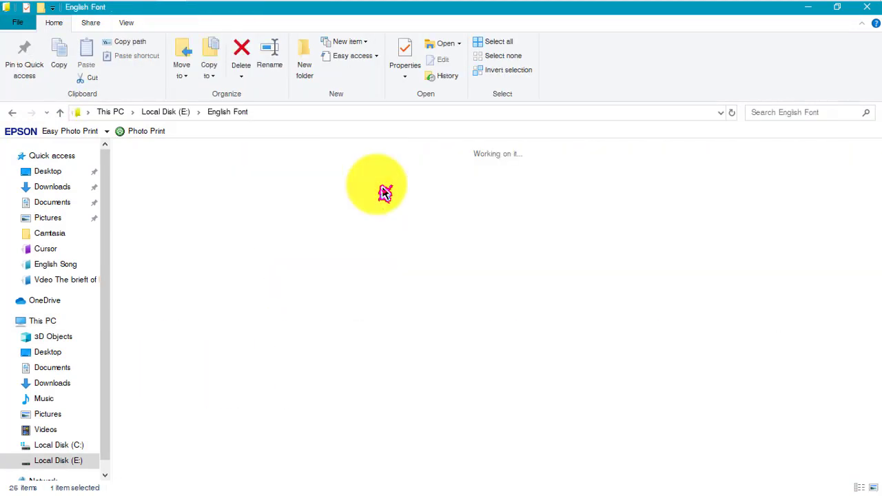
pyautogui.click(177, 150)
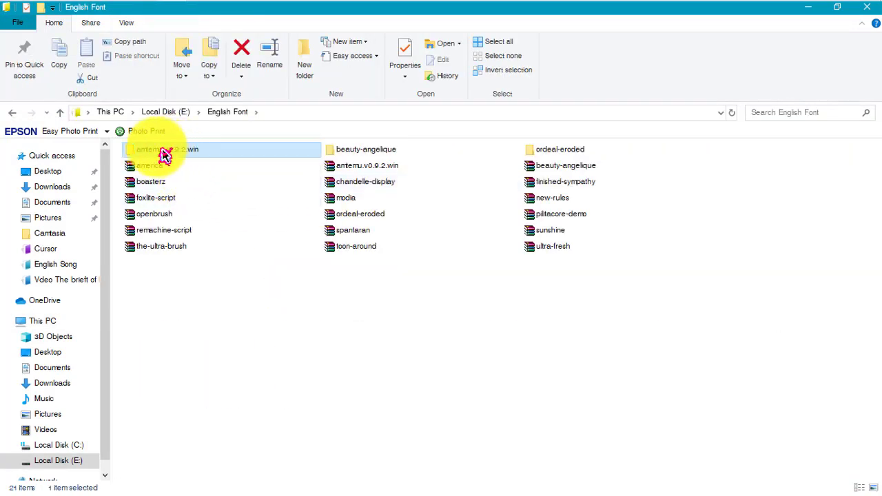
pyautogui.click(128, 22)
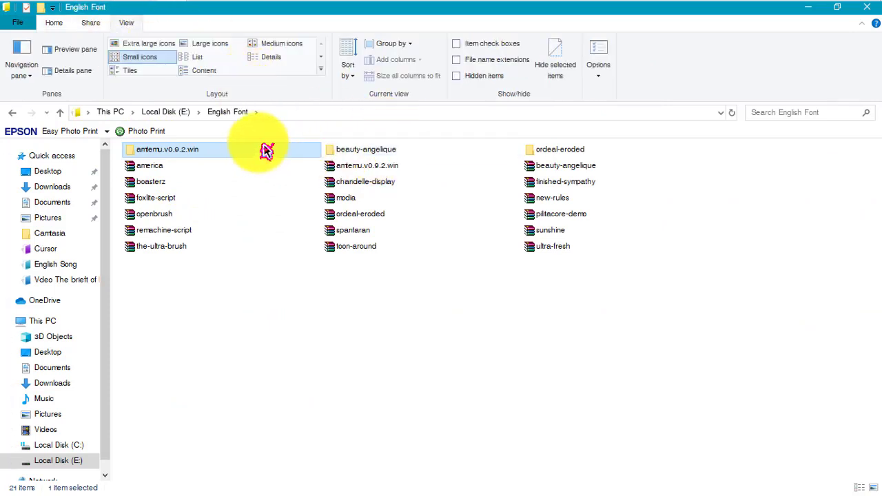
pyautogui.click(291, 44)
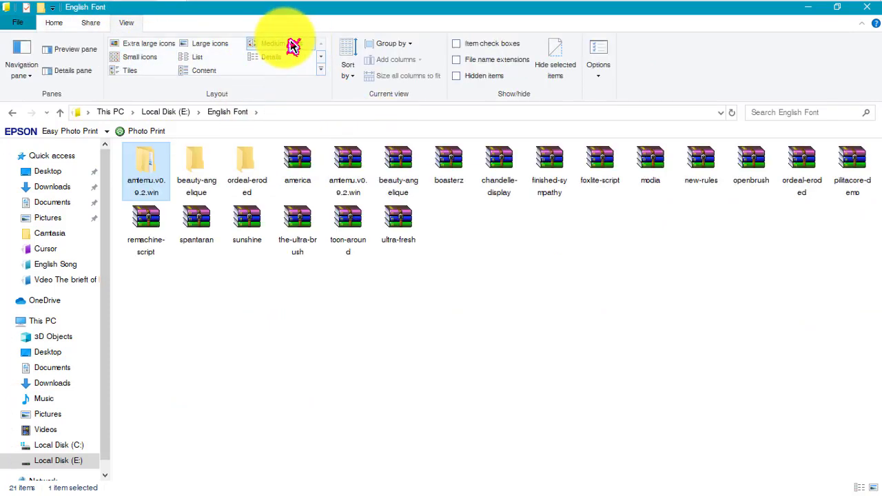
# Change the amtemu.v0.9.2.win folder's icon to Icon 13 from the second Change Folder Icon set and close the File Explorer window.
pyautogui.rightClick(158, 159)
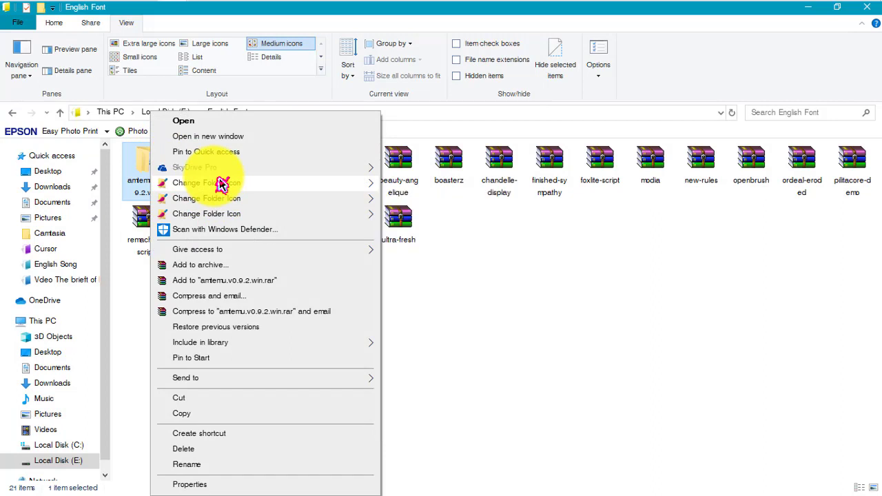
pyautogui.moveTo(222, 184)
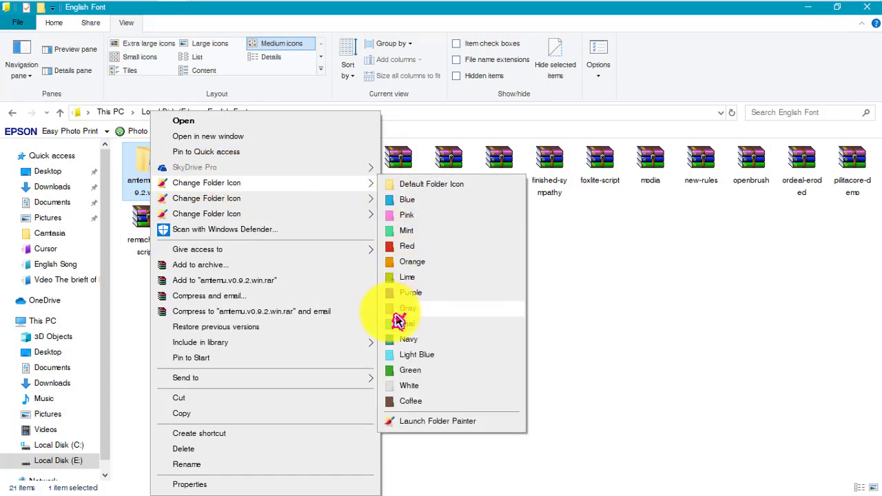
pyautogui.moveTo(247, 201)
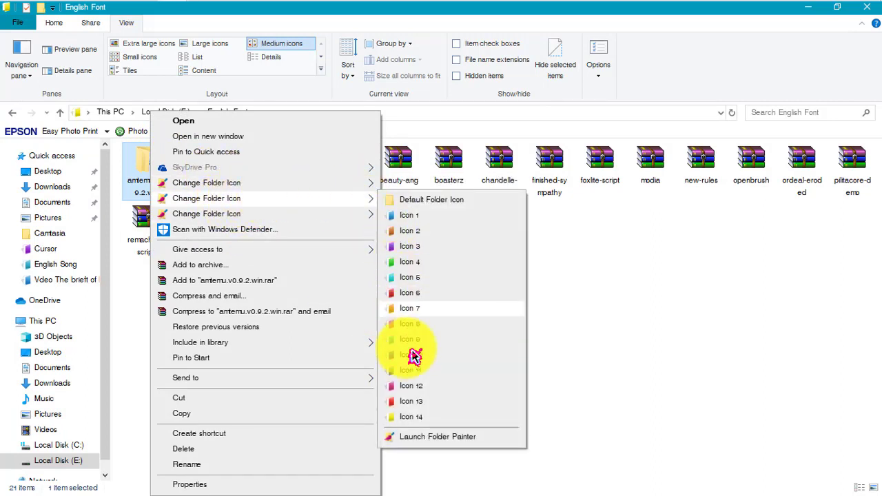
pyautogui.click(410, 409)
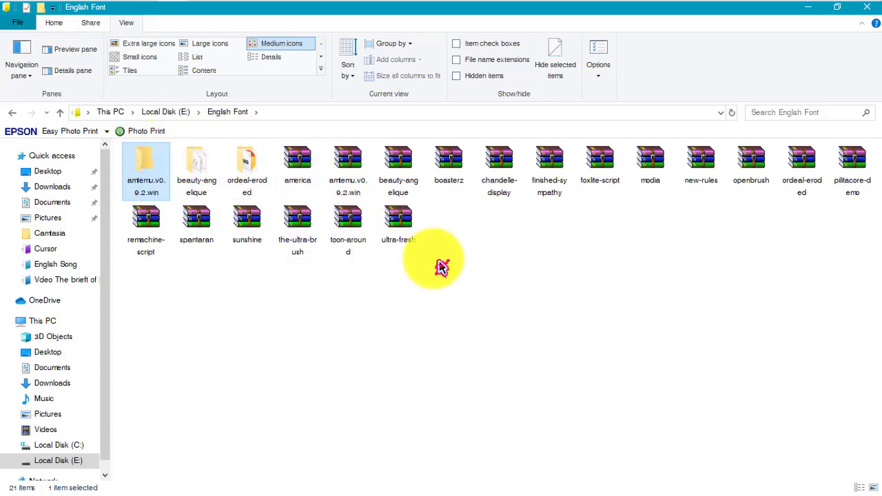
pyautogui.click(460, 268)
pyautogui.moveTo(502, 270); pyautogui.dragTo(287, 164)
pyautogui.click(146, 169)
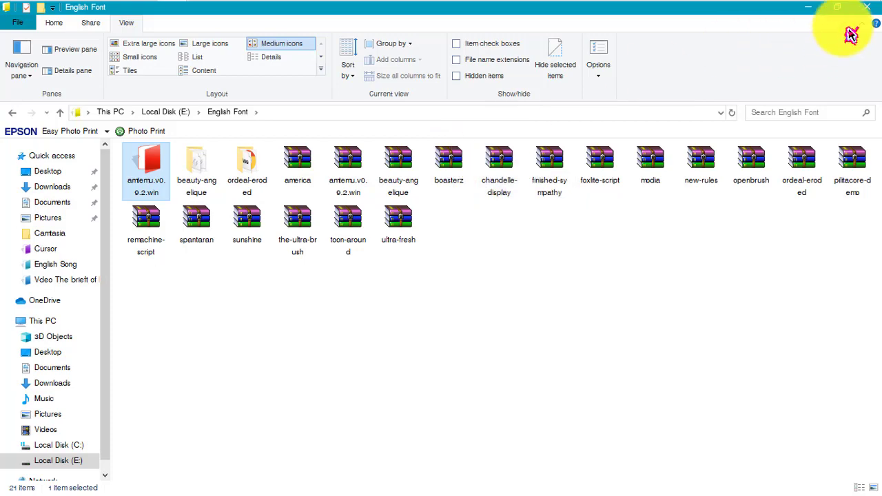
pyautogui.click(866, 17)
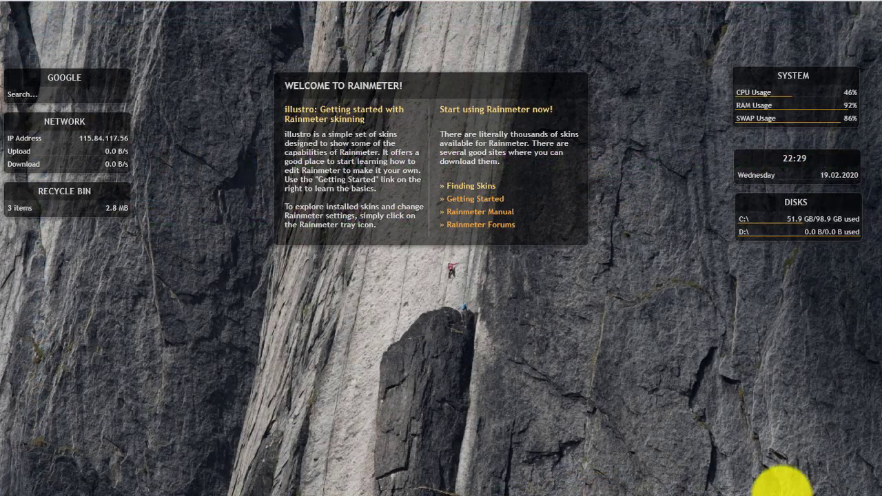
pyautogui.moveTo(460, 23)
pyautogui.click(490, 15)
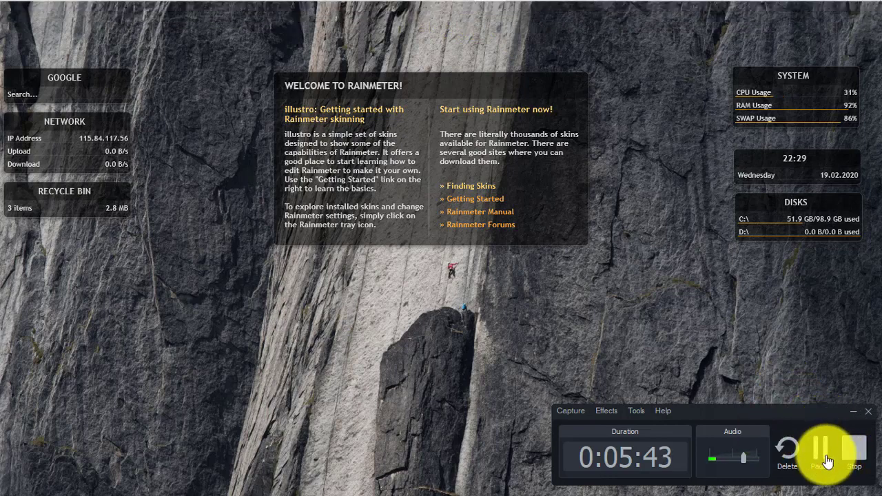
pyautogui.click(851, 455)
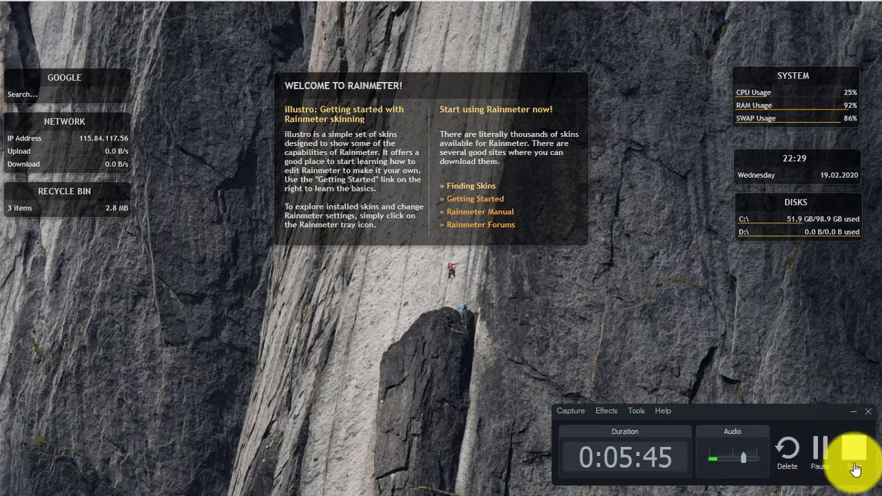